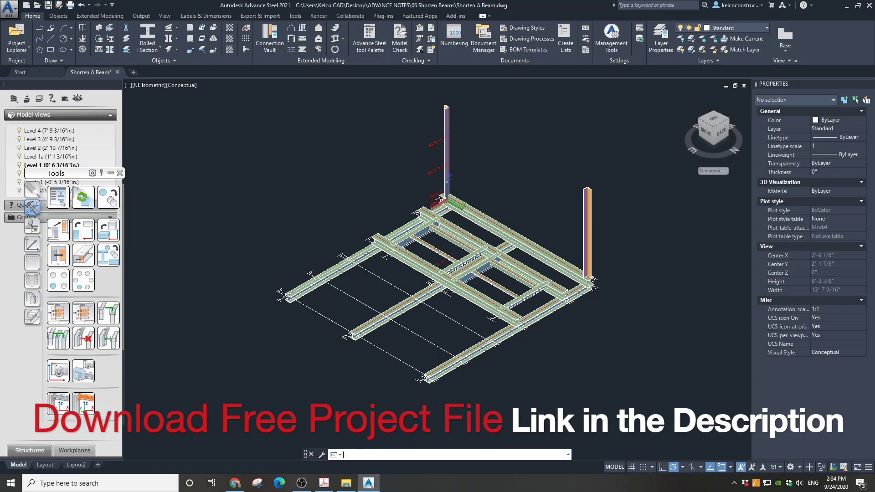
- View the framing plan from the top, zoom to the beam end, and switch to 2D Wireframe
scroll(445, 227, "up", 6)
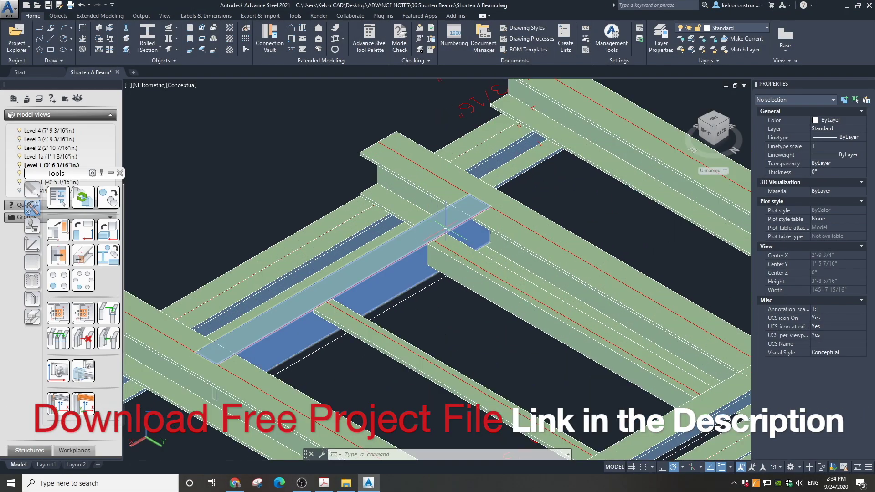
scroll(446, 227, "up", 4)
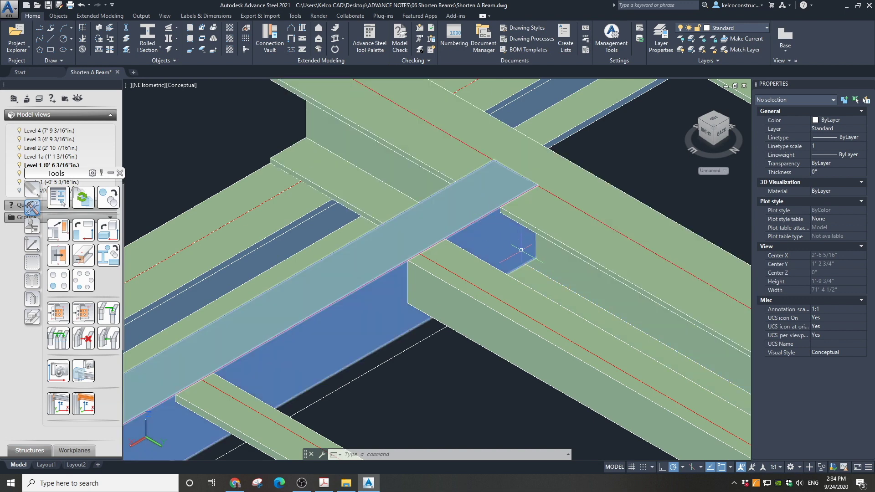
left_click(716, 125)
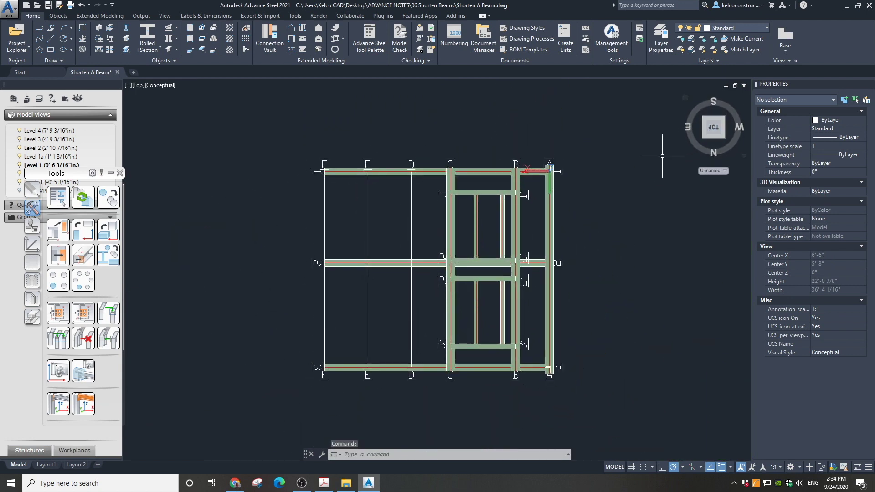
scroll(521, 191, "up", 10)
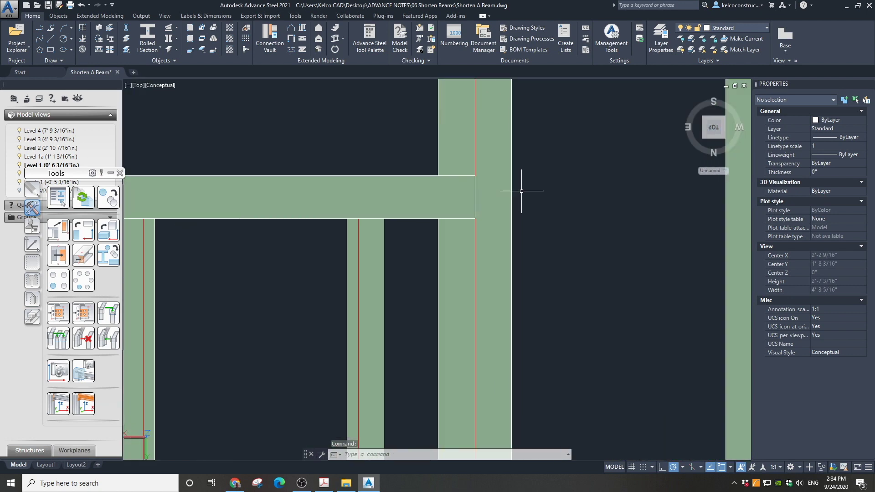
left_click(152, 87)
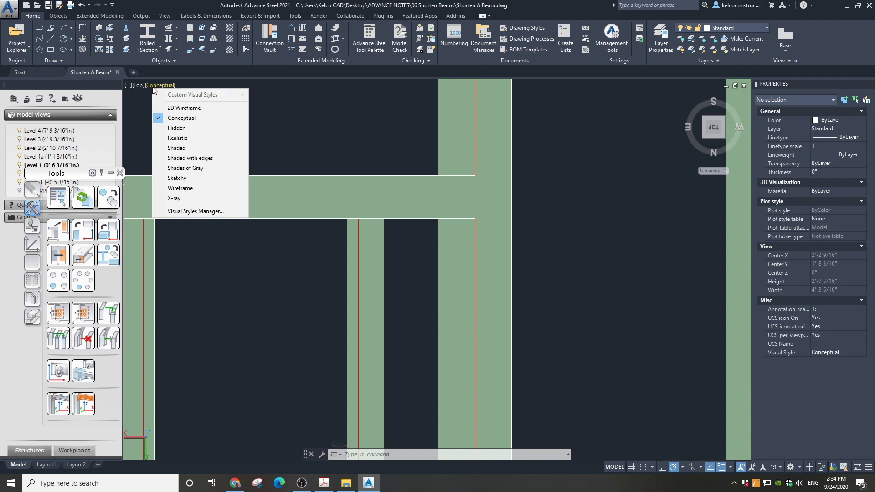
left_click(183, 108)
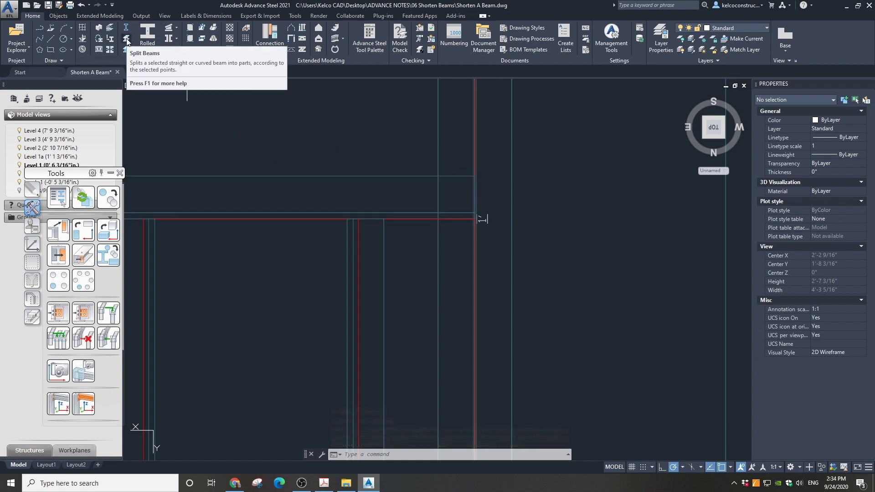
- Split the horizontal beam at the split point near its end
left_click(127, 39)
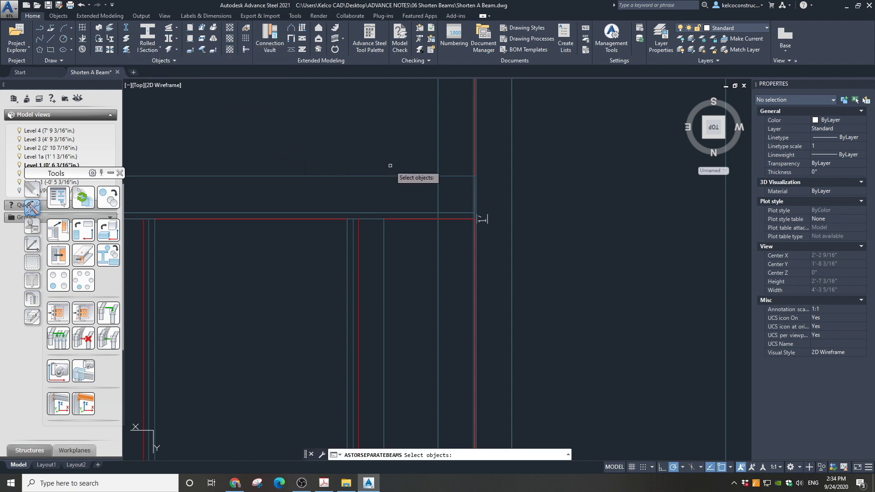
left_click(404, 175)
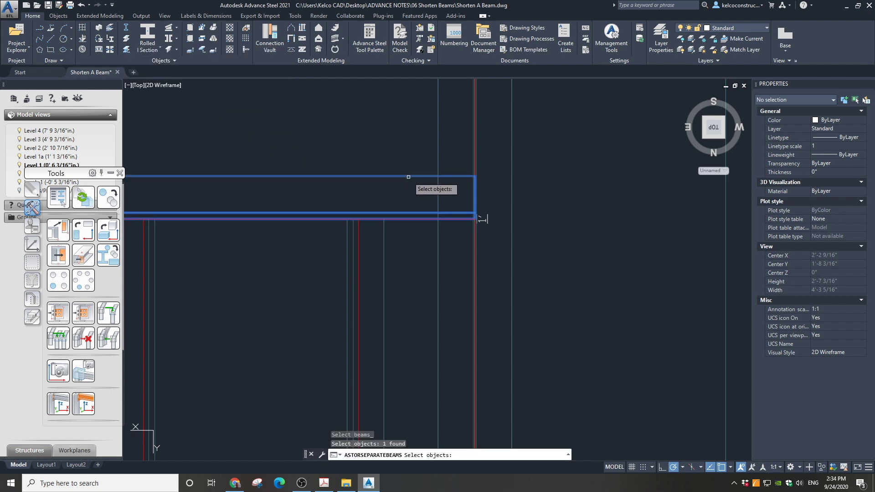
key("Return")
scroll(445, 211, "up", 6)
scroll(583, 202, "down", 4)
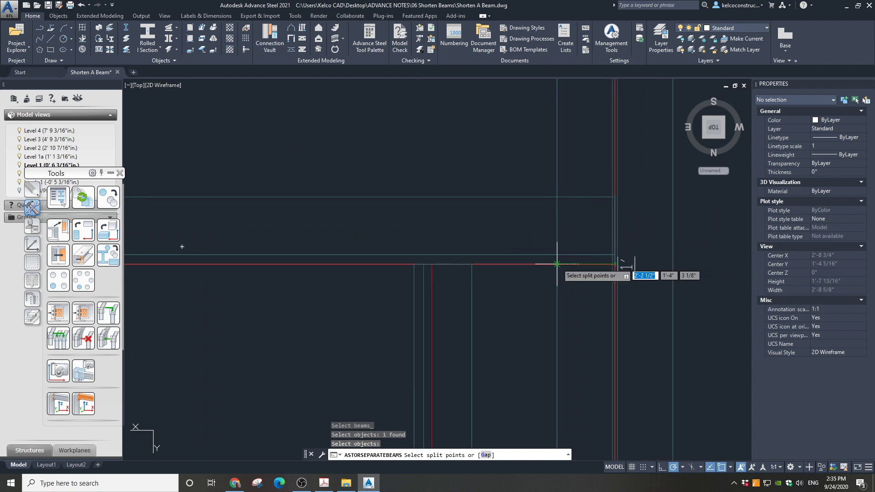
left_click(616, 264)
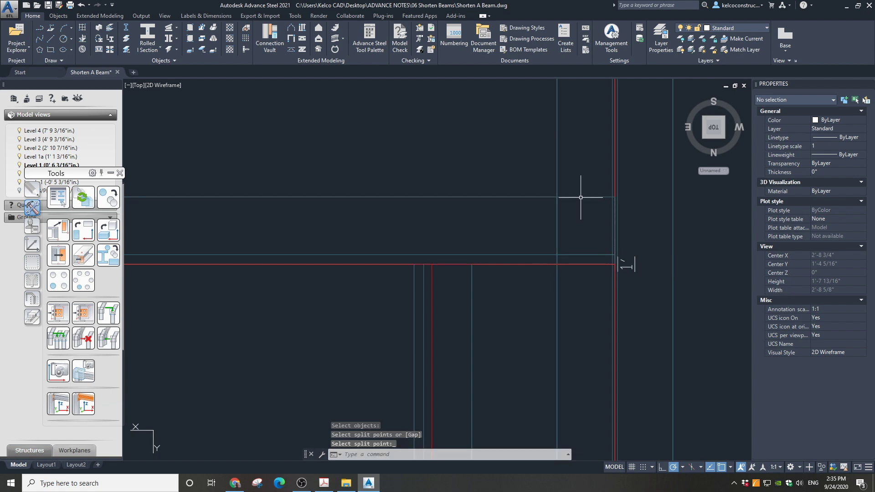
- Delete the short cut-off beam piece
left_click(580, 197)
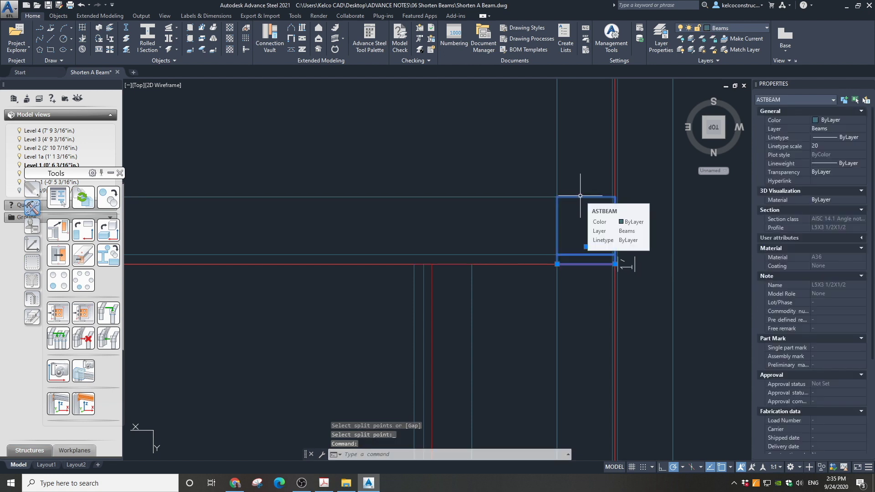
key("Delete")
scroll(635, 251, "down", 3)
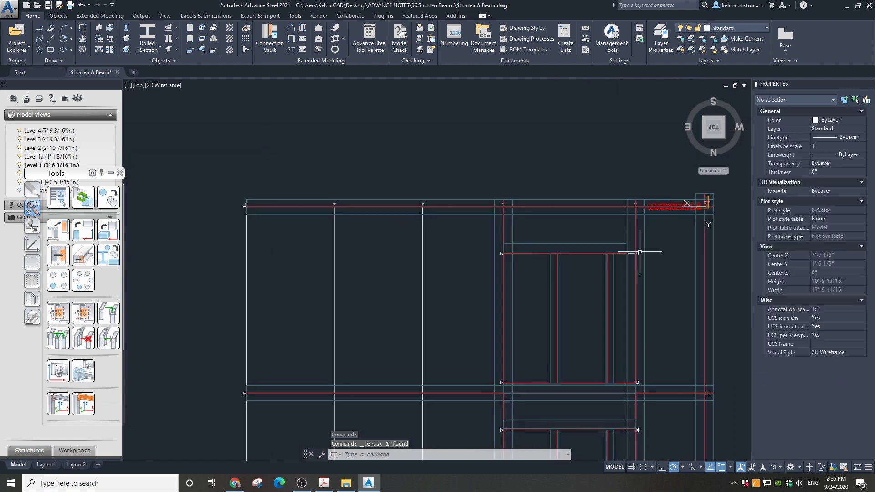
scroll(544, 250, "up", 4)
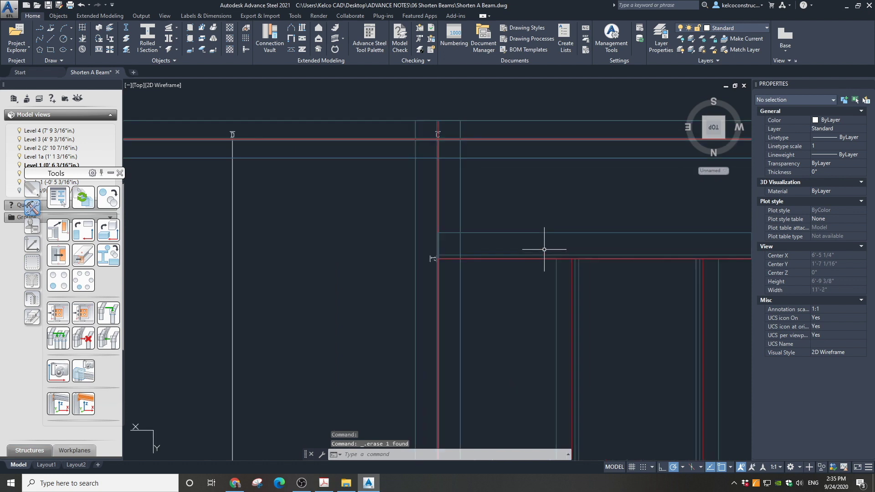
left_click(126, 39)
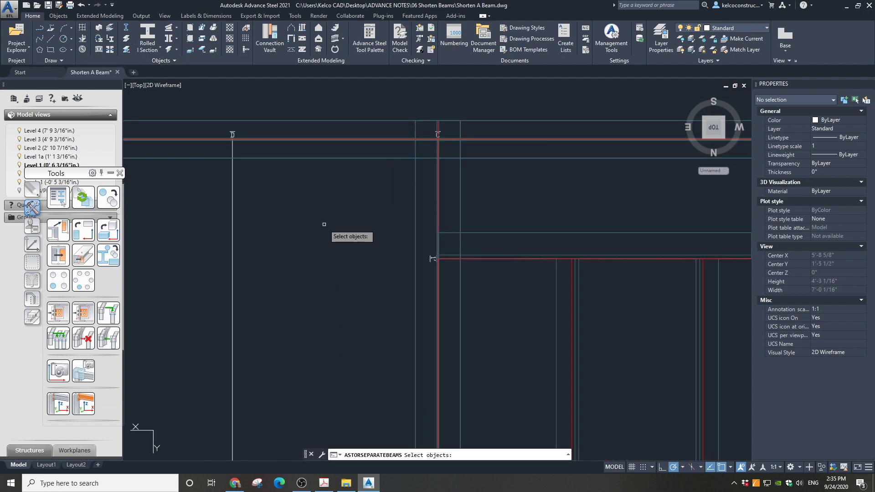
- Split the beam again at its other endpoint
left_click(480, 233)
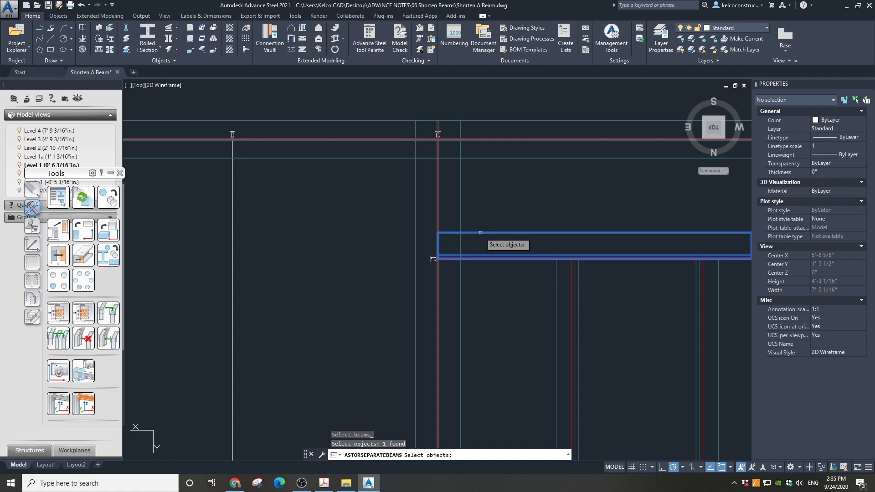
key("Return")
scroll(430, 257, "up", 2)
scroll(431, 258, "up", 4)
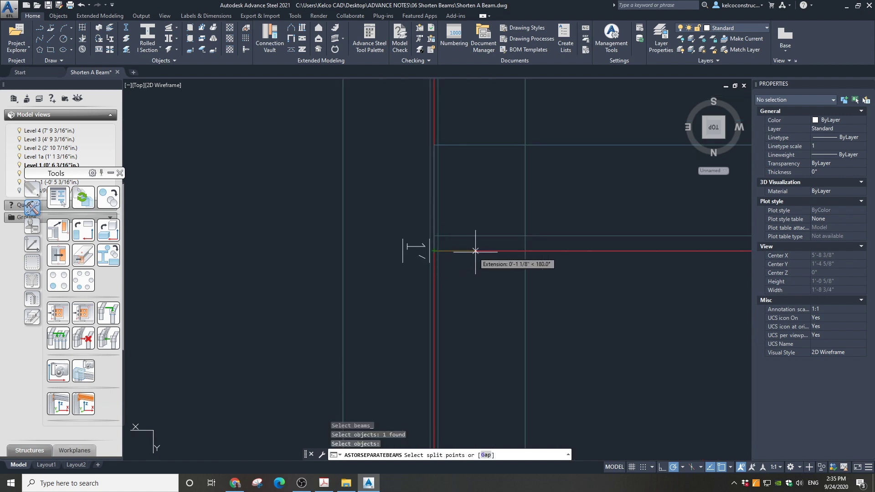
left_click(525, 251)
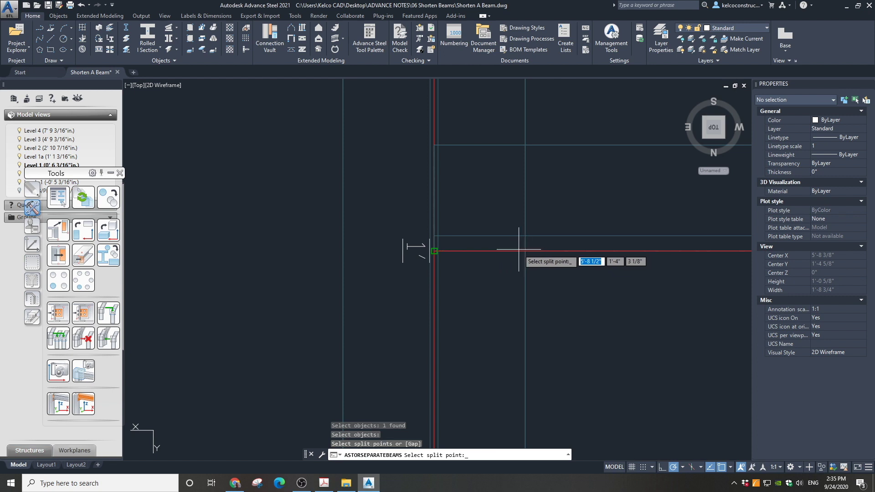
left_click(495, 249)
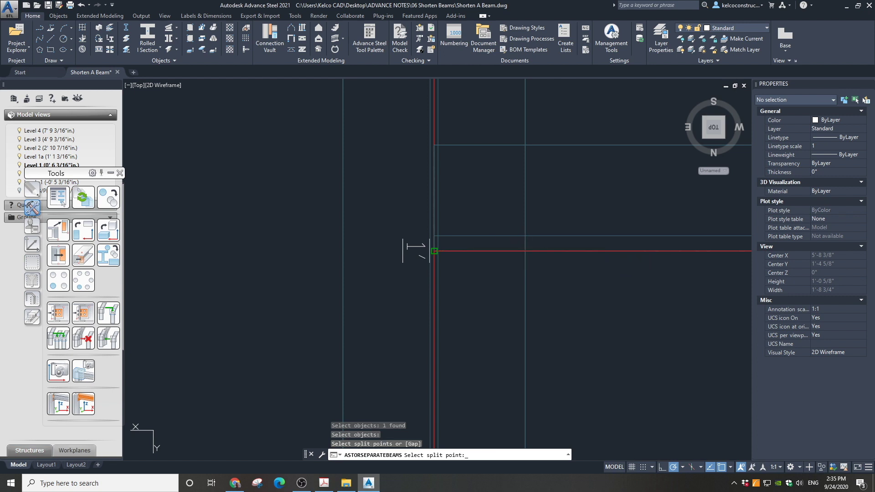
- Delete the short L5X3-1/2X1/2 leftover piece
left_click(490, 236)
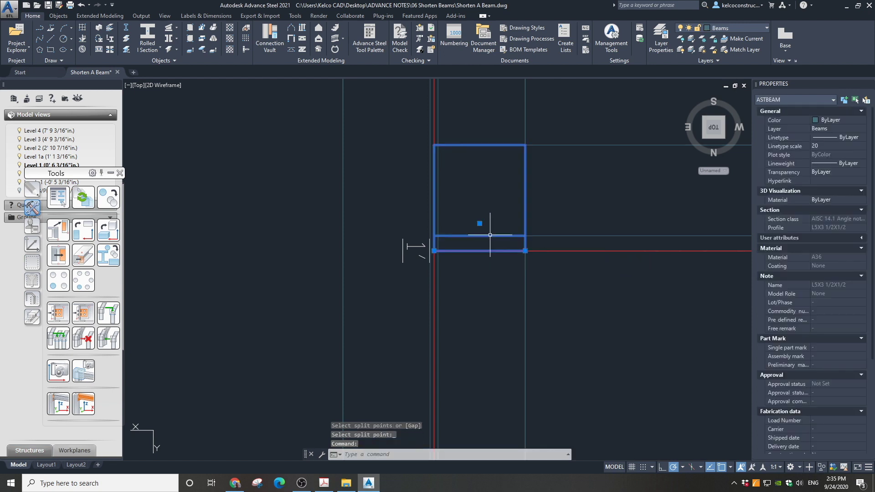
key("Delete")
scroll(376, 234, "down", 5)
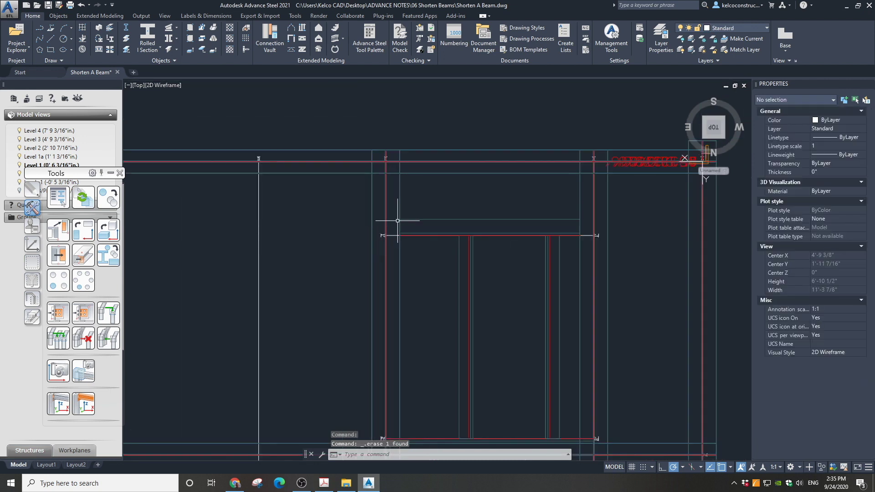
scroll(413, 212, "down", 2)
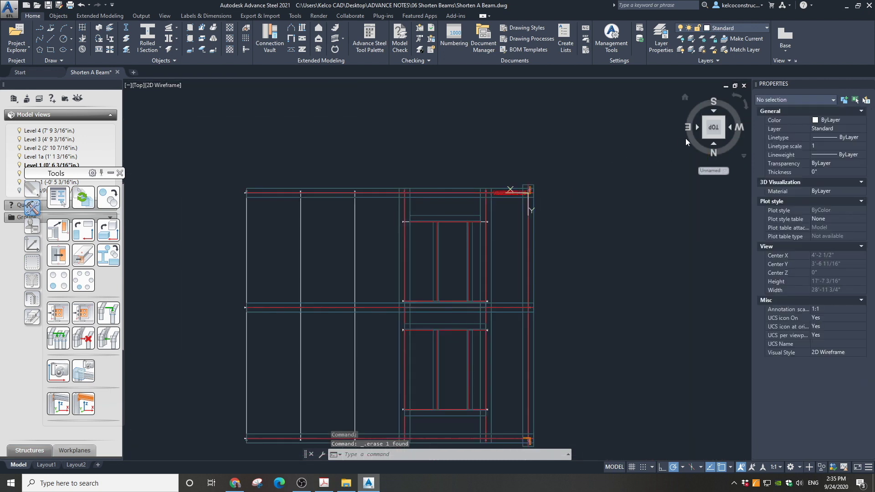
- Restore the Conceptual style, check the framing from the NE isometric, then undo back to top view
left_click(165, 85)
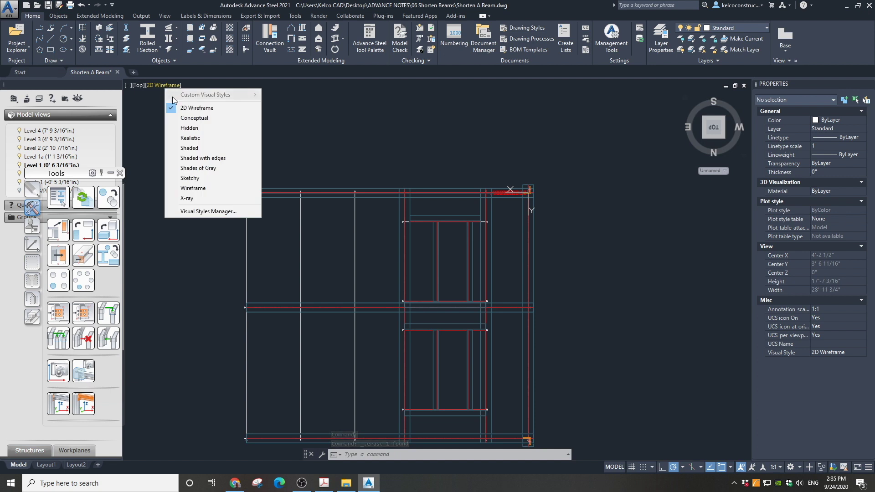
left_click(185, 118)
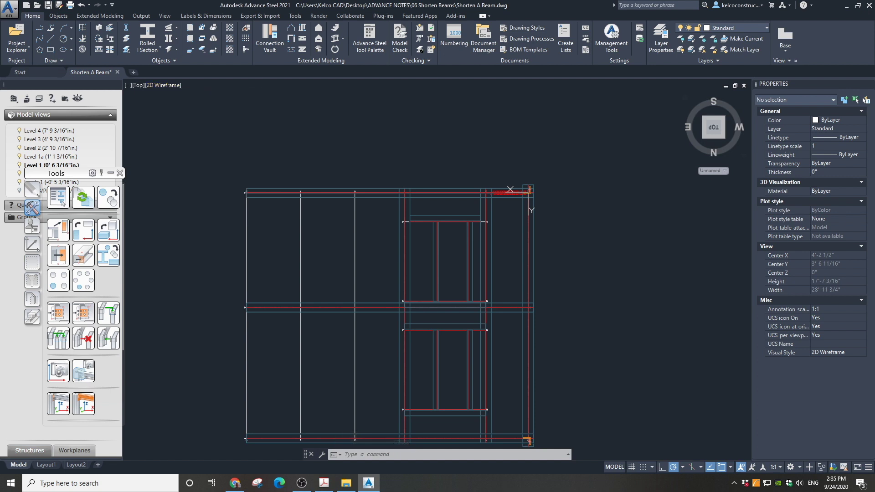
left_click(704, 140)
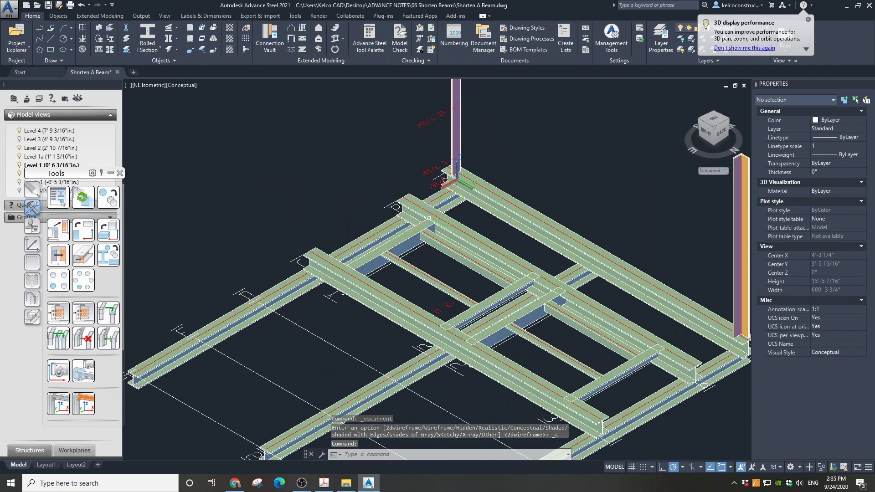
scroll(429, 218, "up", 8)
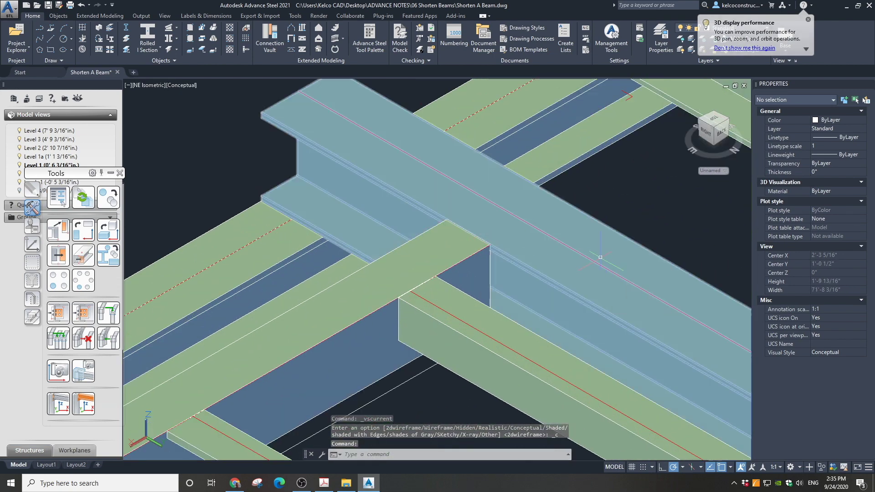
key("ctrl+z")
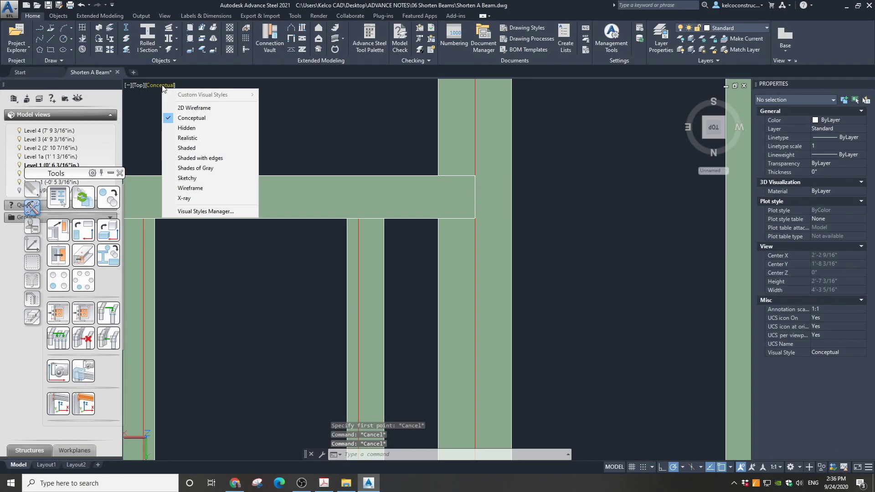
- In 2D Wireframe, draw a line from the beam corner 0.5 in, then vertically across the beam
left_click(172, 110)
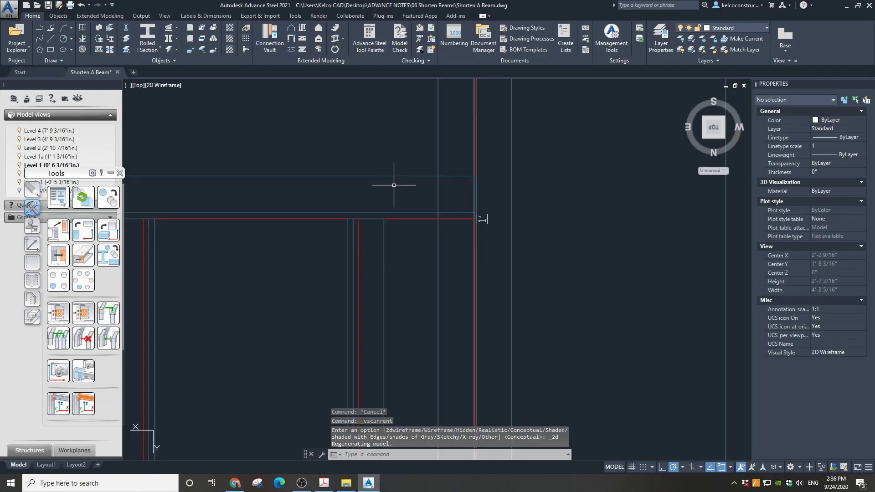
type("l")
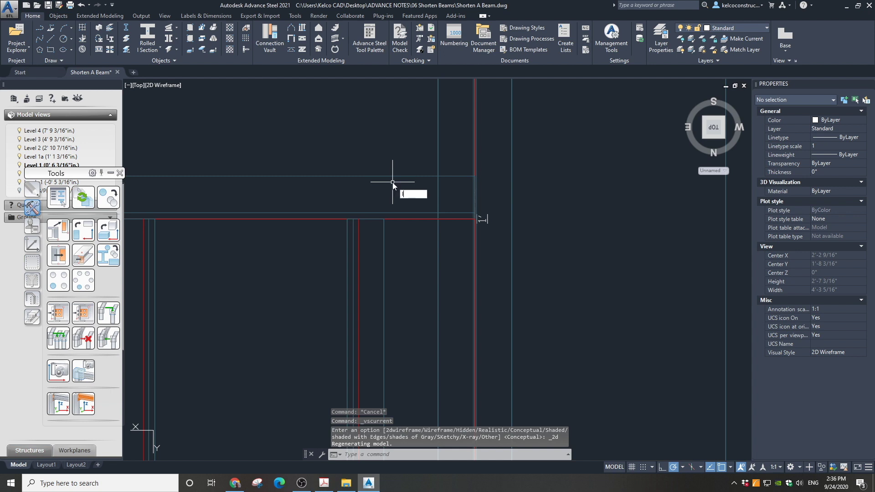
key("Return")
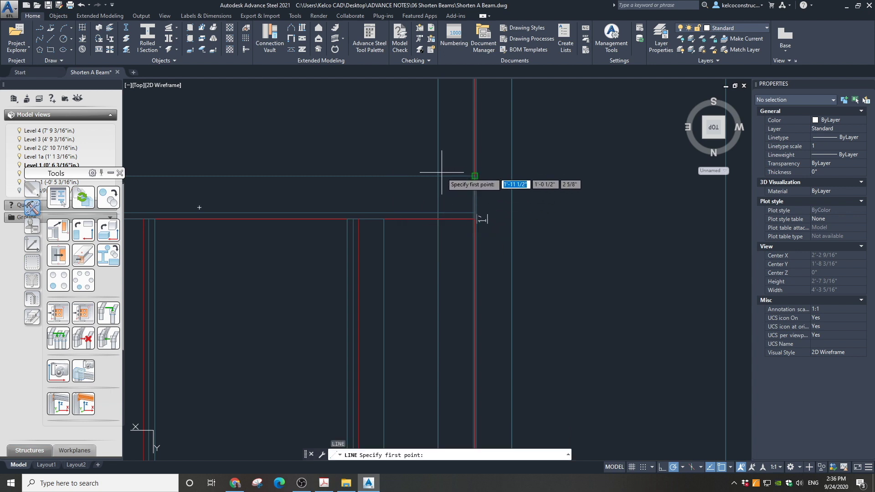
scroll(469, 214, "up", 5)
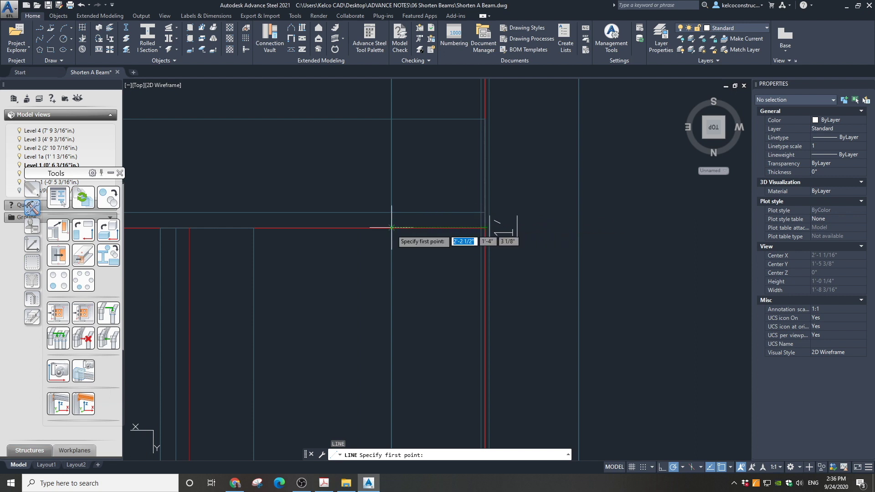
left_click(392, 227)
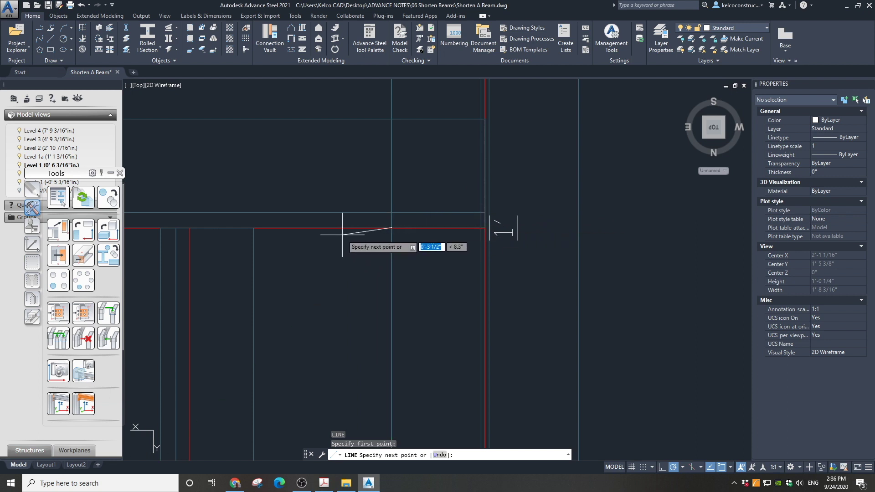
type(".5")
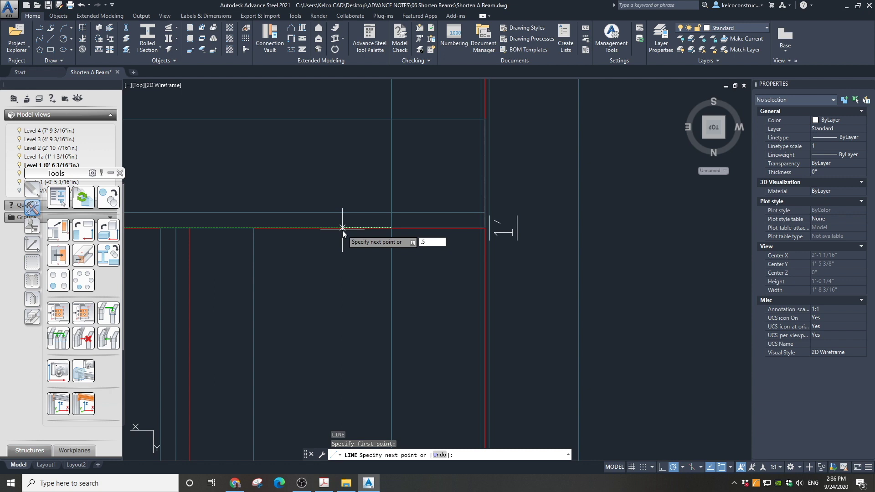
key("Return")
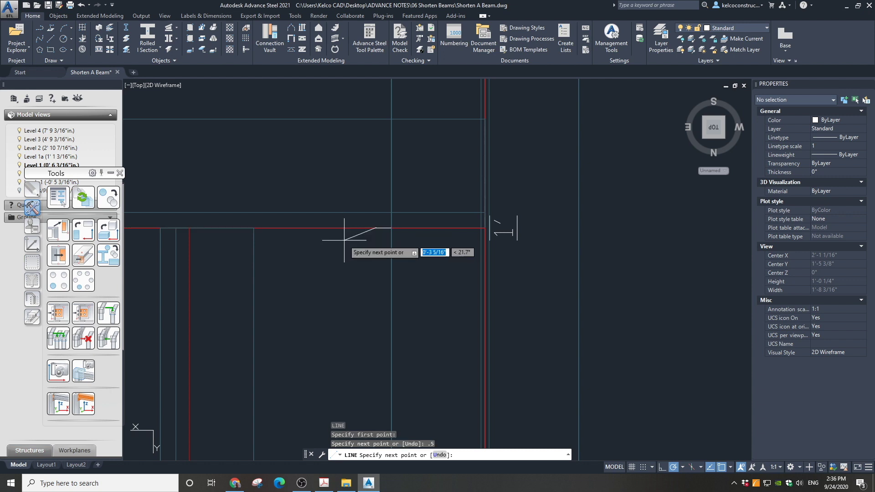
scroll(342, 250, "down", 3)
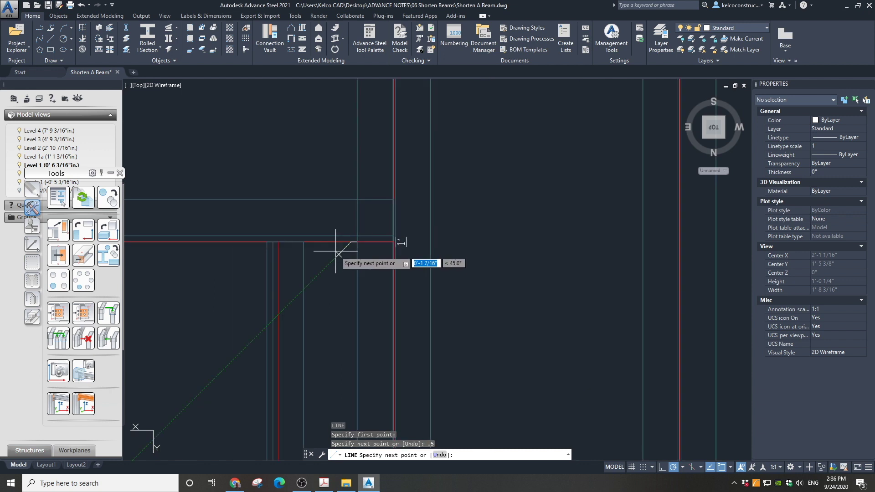
left_click(351, 178)
key("Escape")
key("Escape")
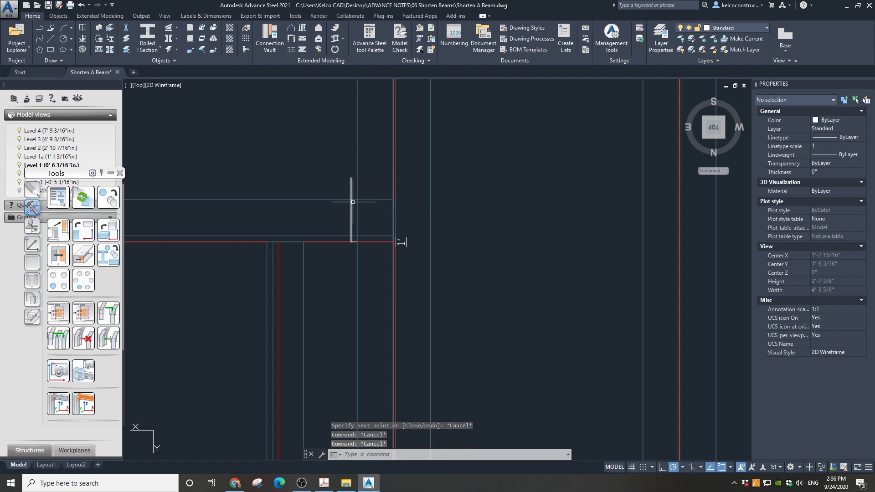
- Delete the short 0.5" segment, leaving the vertical line, and check the vertical lines
left_click(334, 229)
left_click(365, 265)
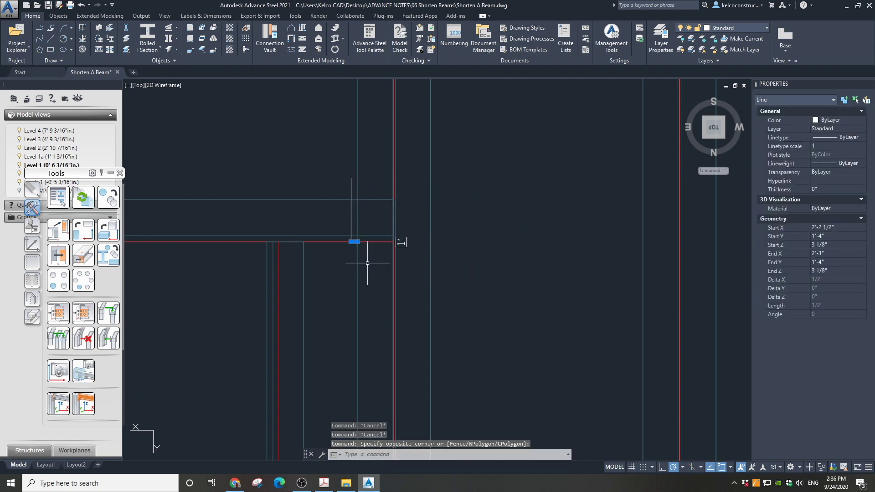
key("Delete")
scroll(331, 223, "up", 4)
left_click(382, 210)
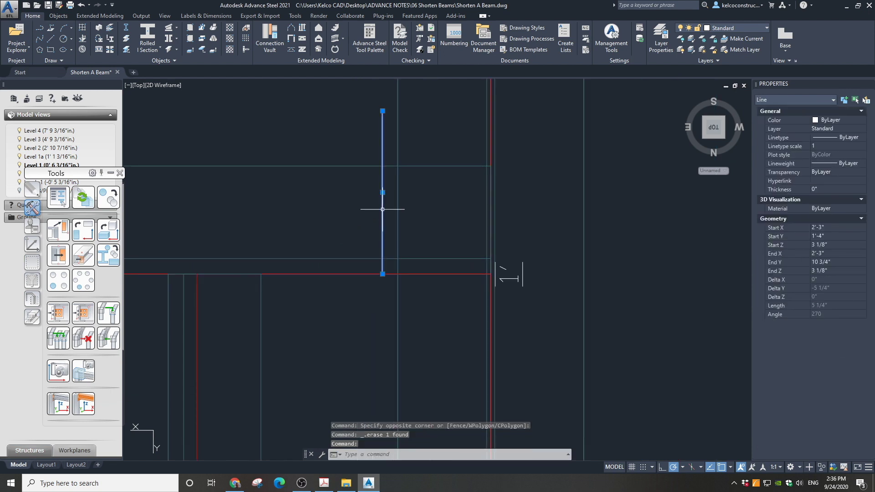
key("Escape")
key("Escape")
key("Escape")
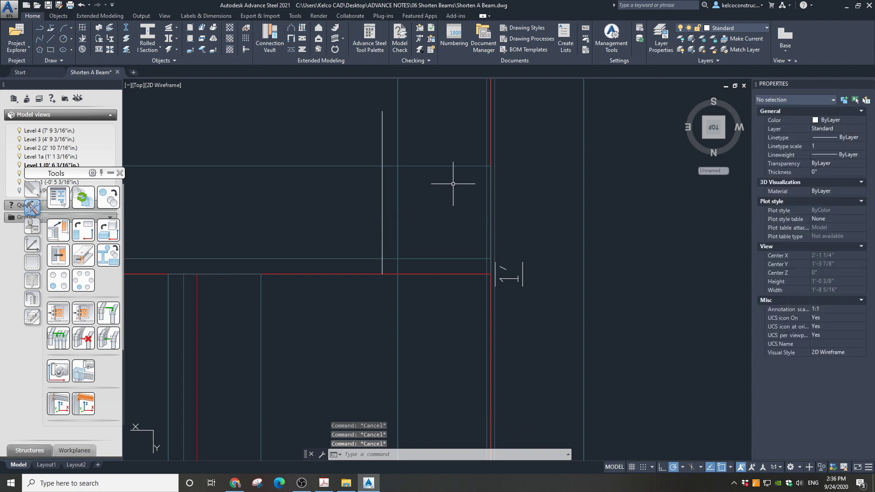
scroll(453, 182, "down", 4)
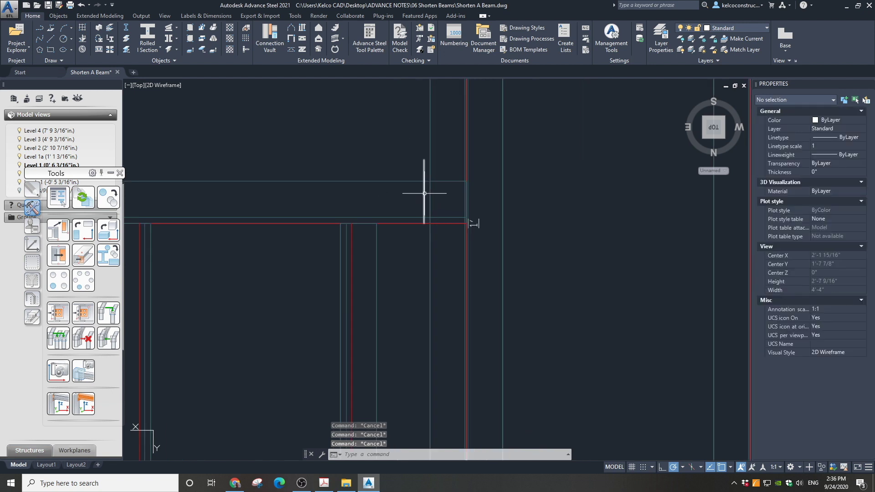
left_click(428, 196)
scroll(427, 219, "up", 3)
scroll(427, 218, "down", 1)
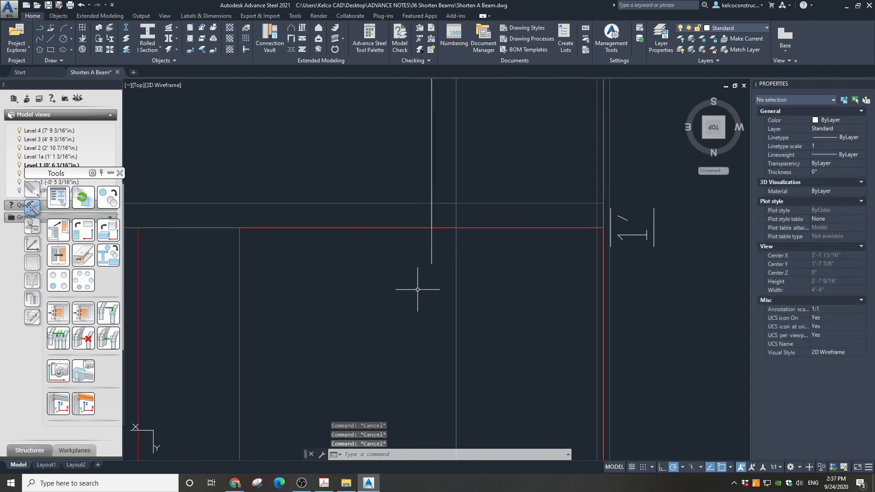
scroll(421, 290, "up", 1)
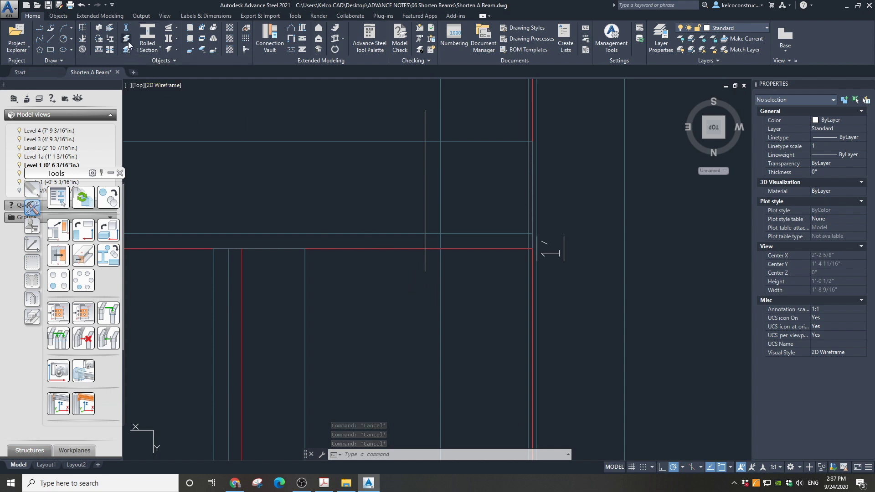
- Split the L5X3-1/2X1/2 beam where the temporary vertical line crosses it
left_click(127, 39)
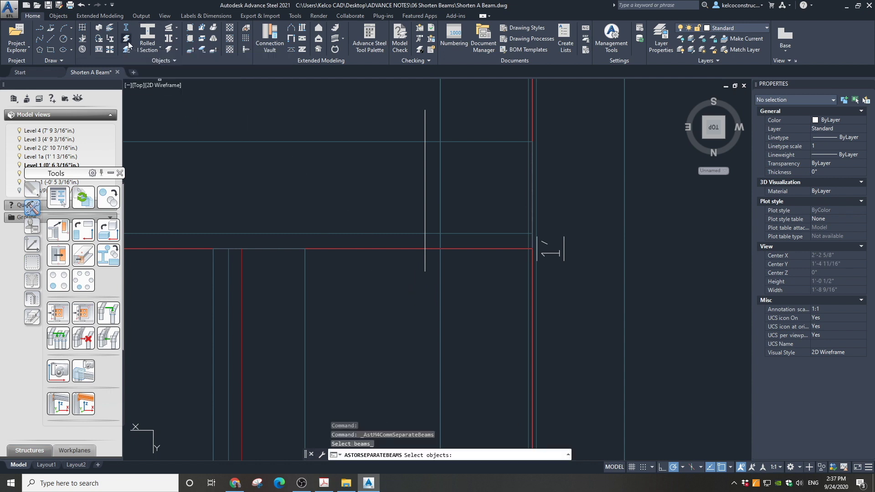
left_click(467, 142)
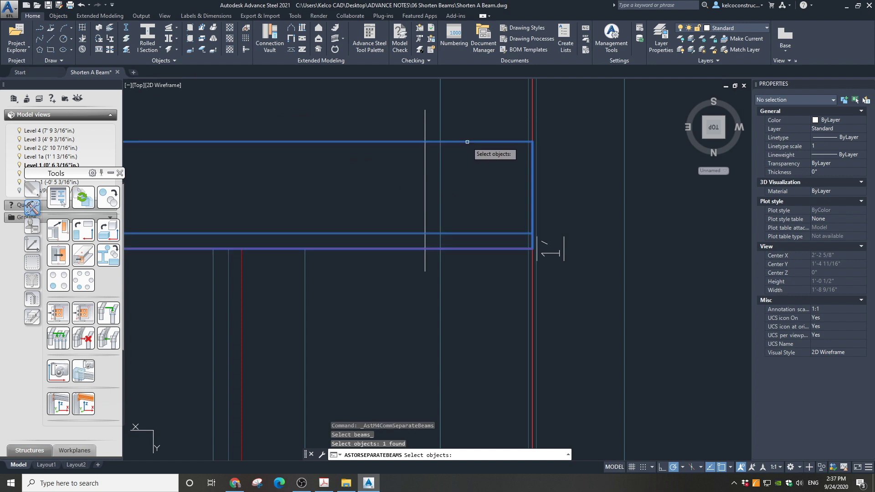
key("Return")
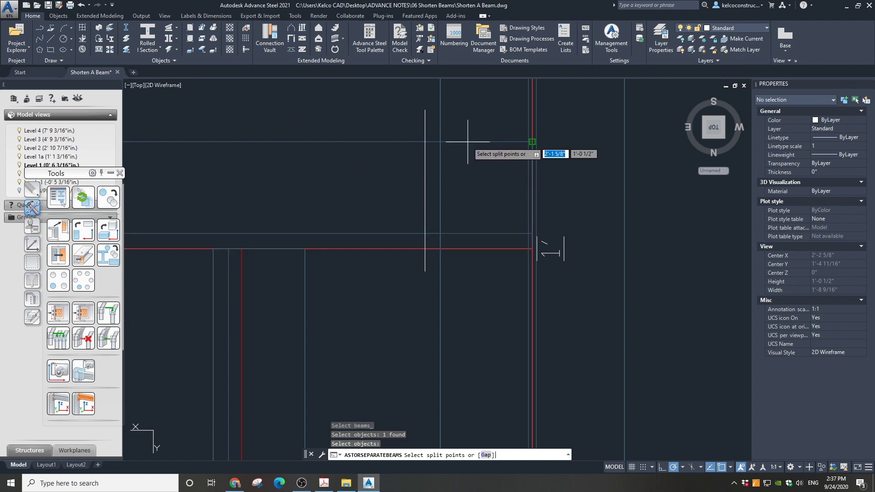
left_click(425, 249)
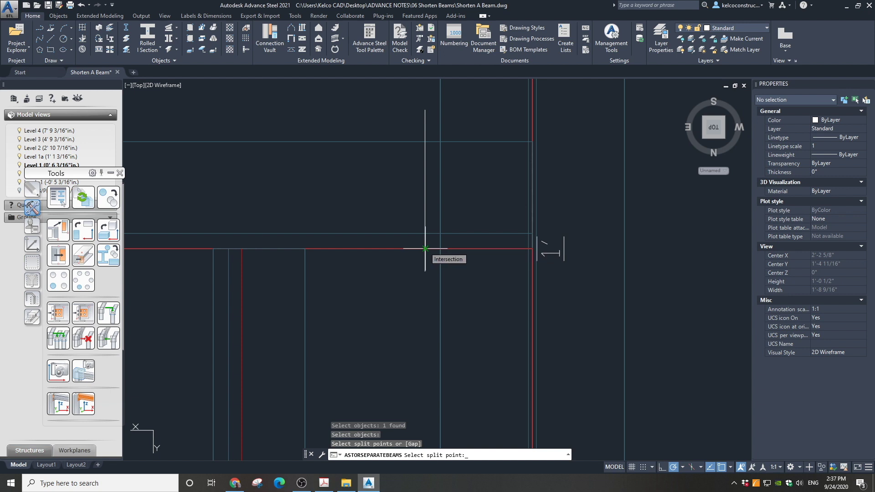
left_click(425, 248)
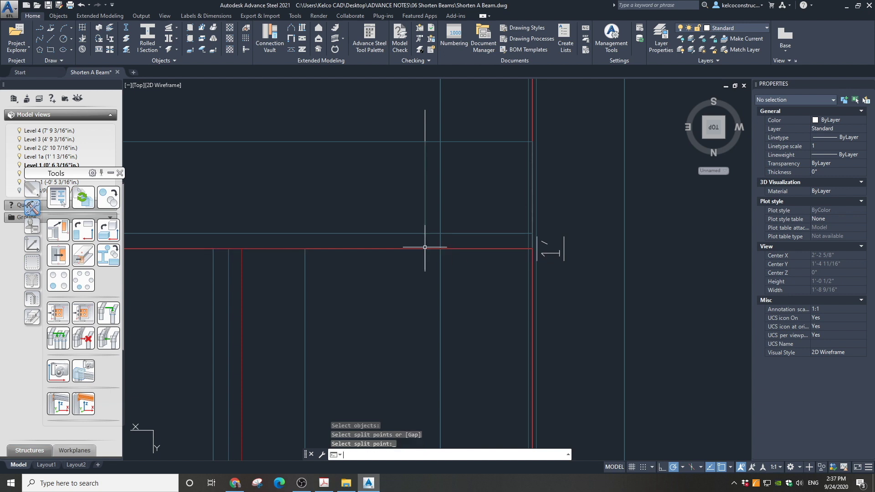
- Delete the cut-off right end piece of the beam
left_click(457, 233)
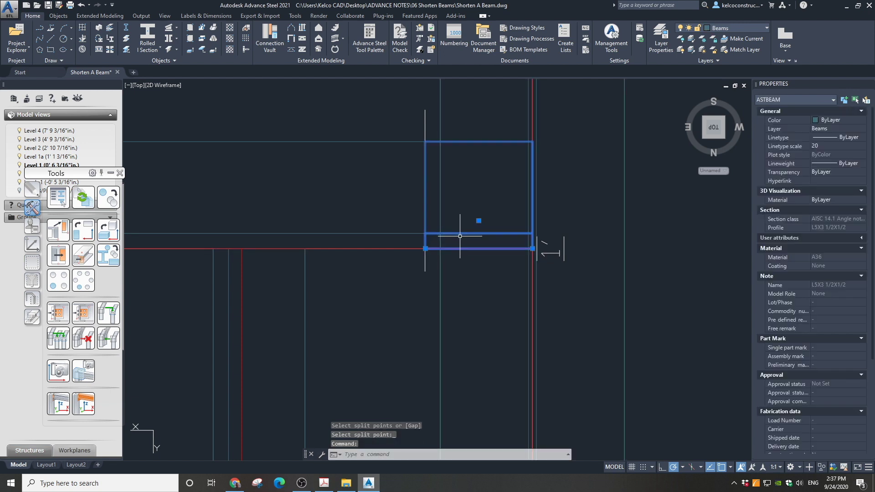
key("Delete")
scroll(471, 235, "down", 3)
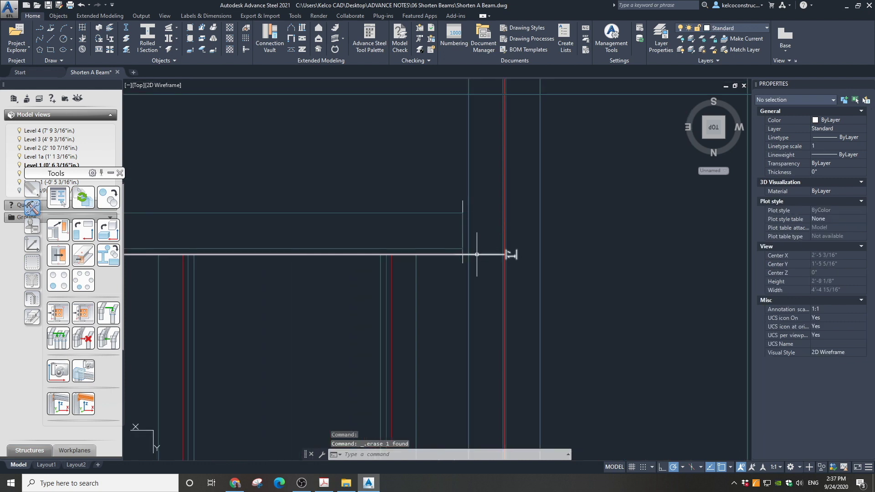
- Draw a line 0.5 in from the beam/grid intersection, then vertically across the beam
scroll(463, 205, "down", 3)
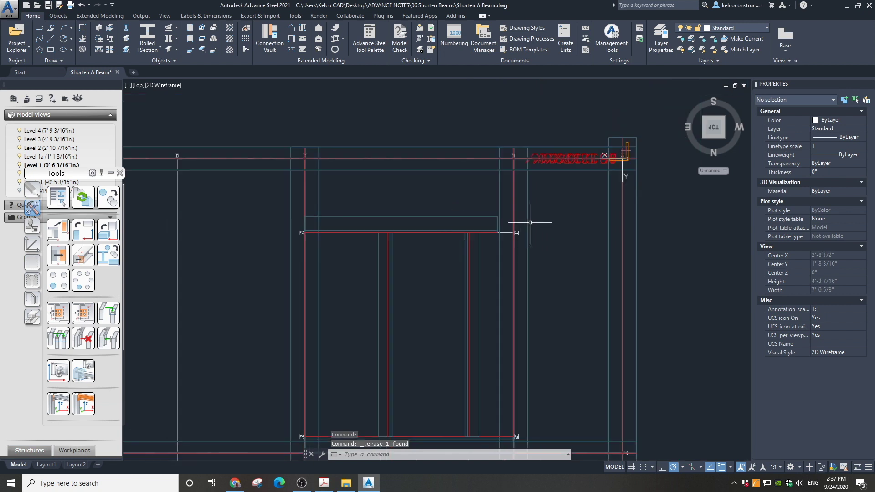
scroll(352, 232, "up", 2)
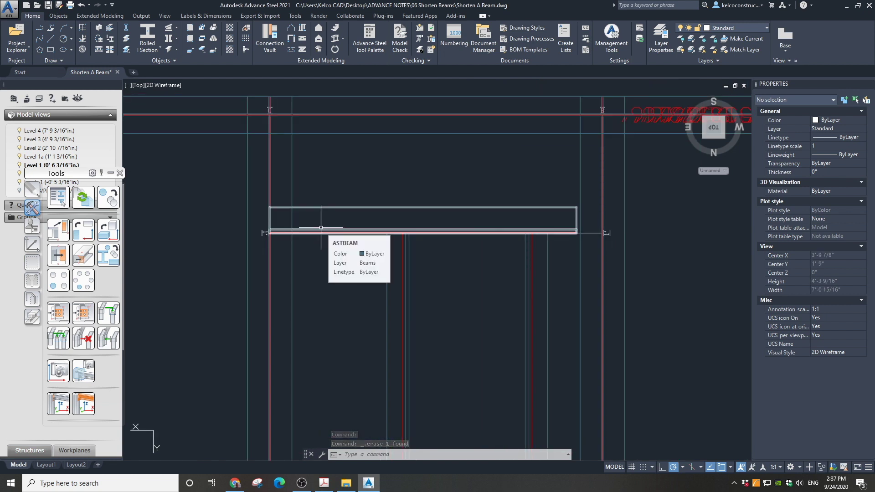
type("L")
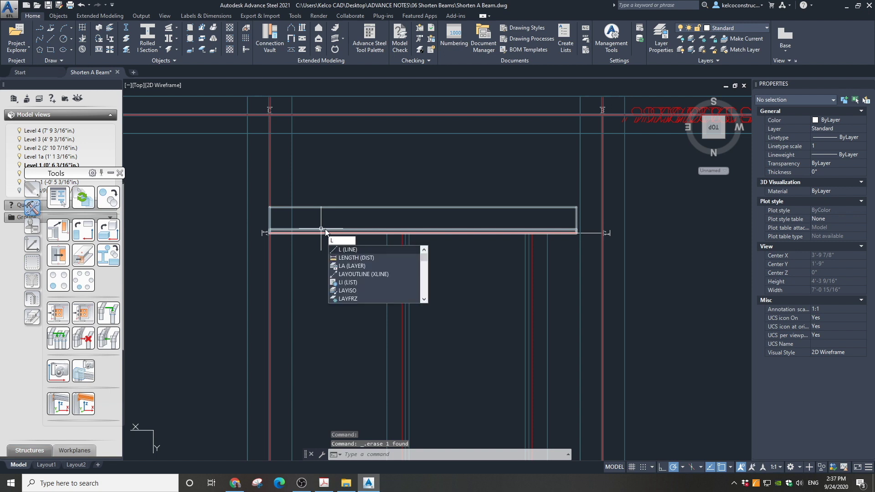
key("Return")
scroll(274, 234, "up", 6)
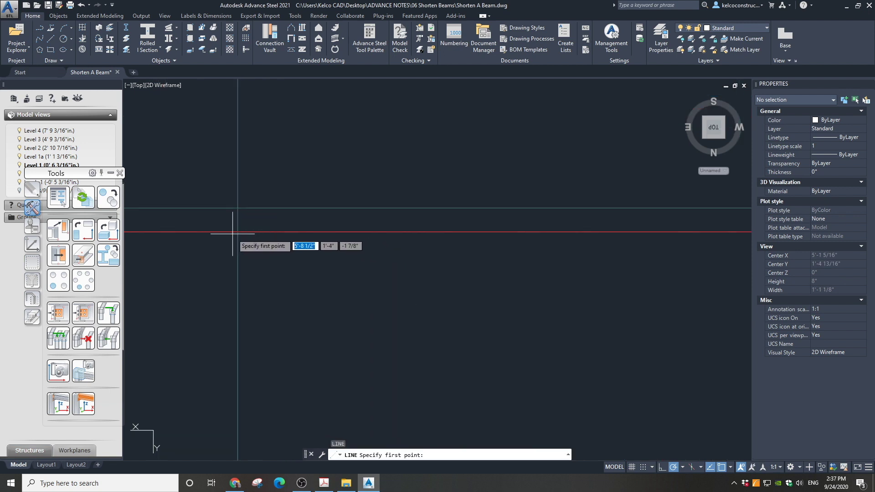
scroll(321, 223, "down", 2)
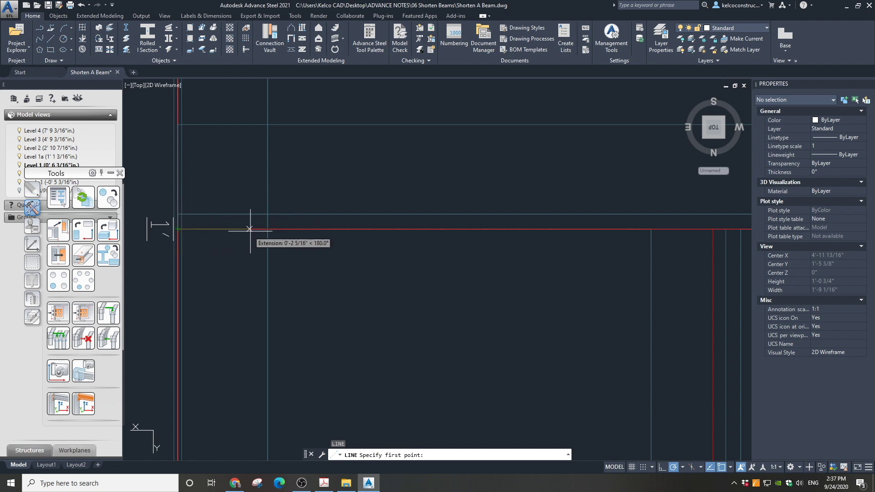
left_click(268, 229)
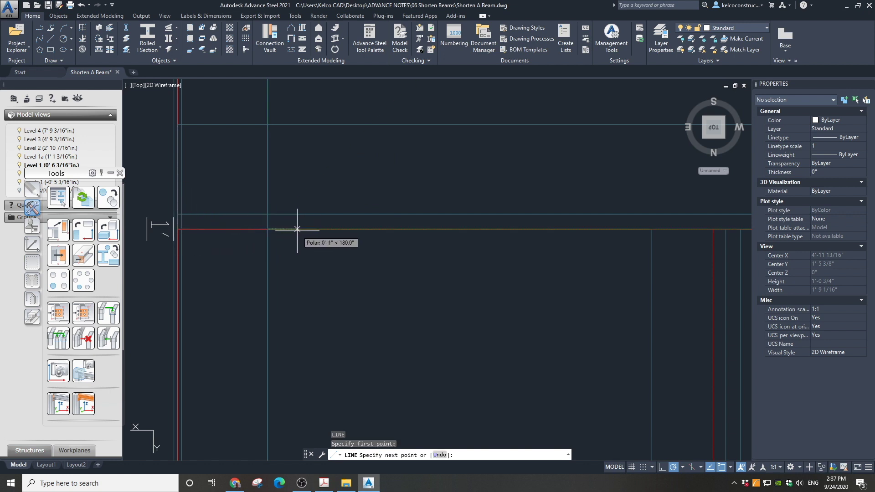
type(".")
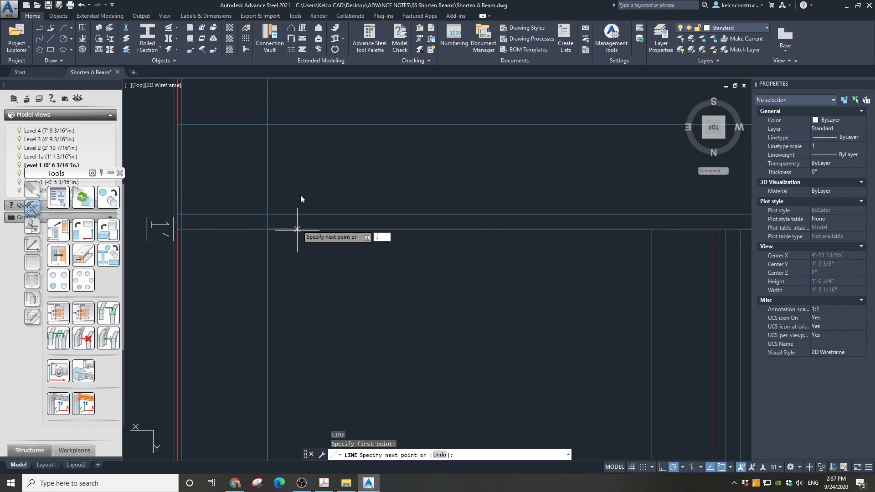
type("5")
key("Return")
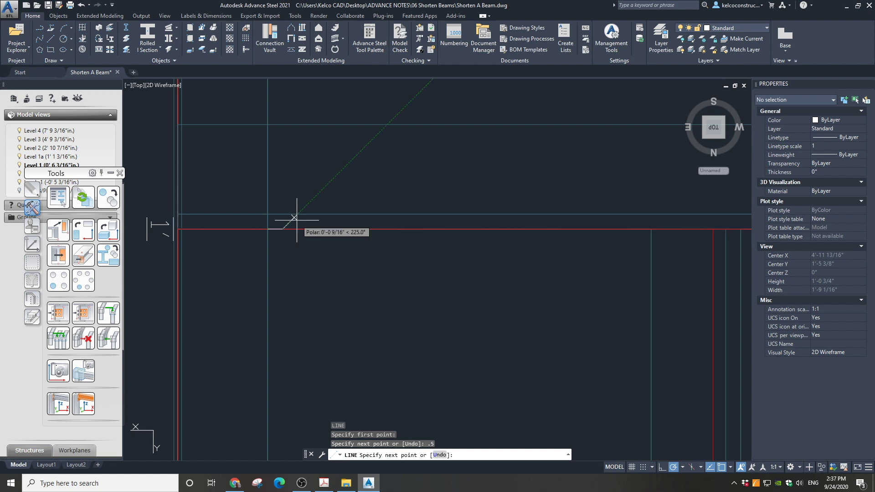
scroll(288, 223, "up", 2)
left_click(284, 166)
key("Escape")
key("Escape")
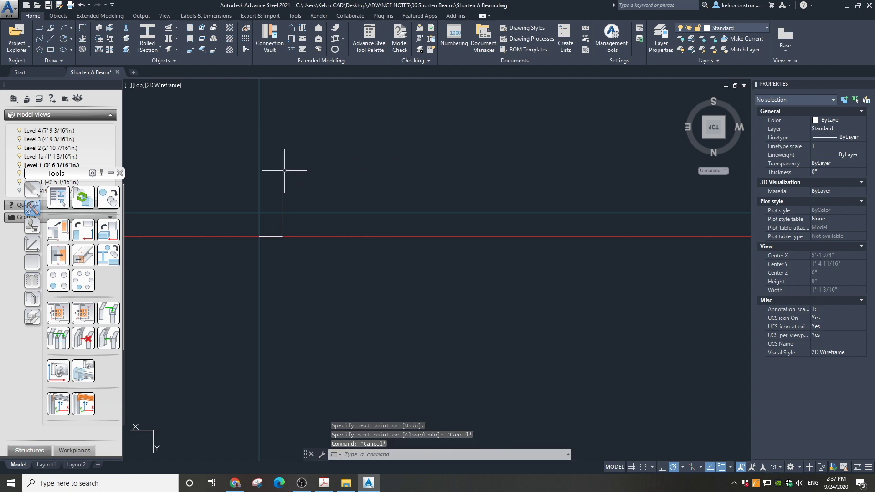
- Delete the 0.5" helper segment, leaving the temporary vertical line in place
left_click(284, 170)
type("m")
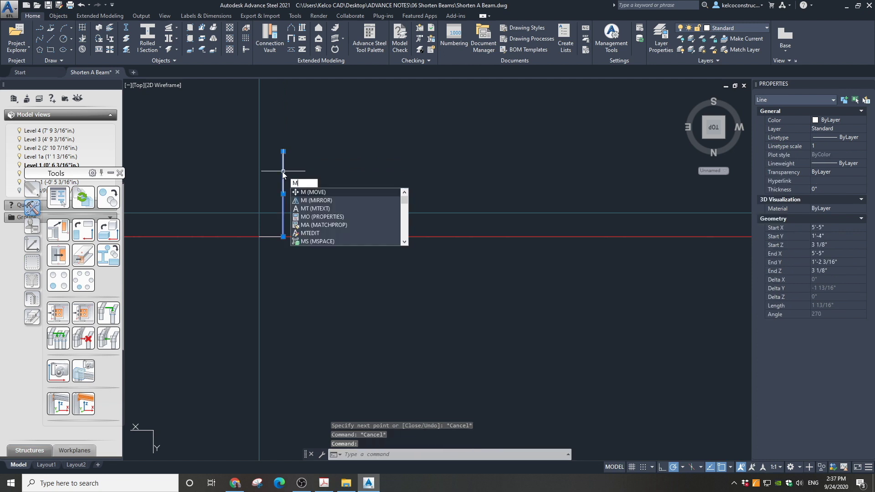
key("Return")
left_click(283, 194)
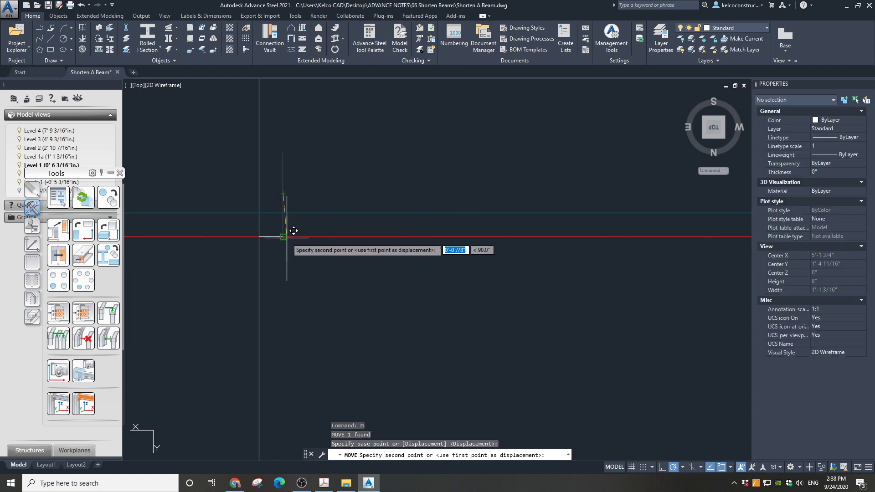
key("Escape")
key("Escape")
left_click(276, 236)
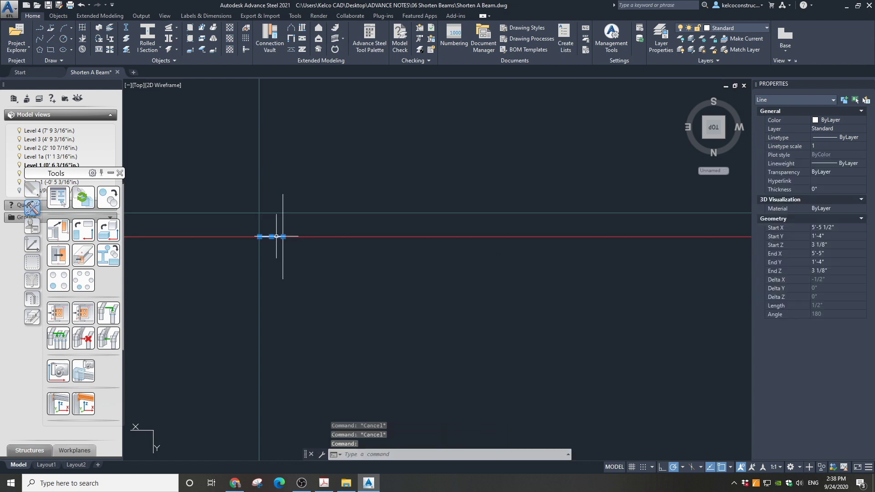
key("Delete")
scroll(414, 283, "down", 5)
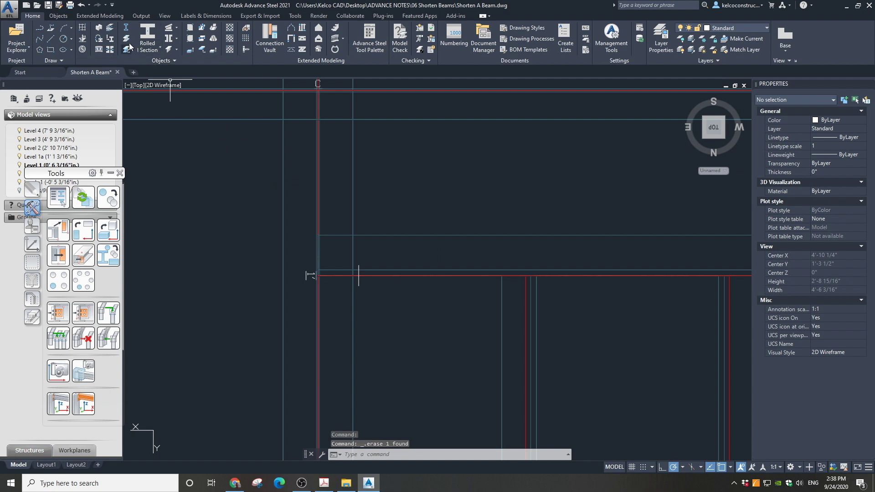
- Split the beam at the temporary vertical line near its left end
left_click(128, 42)
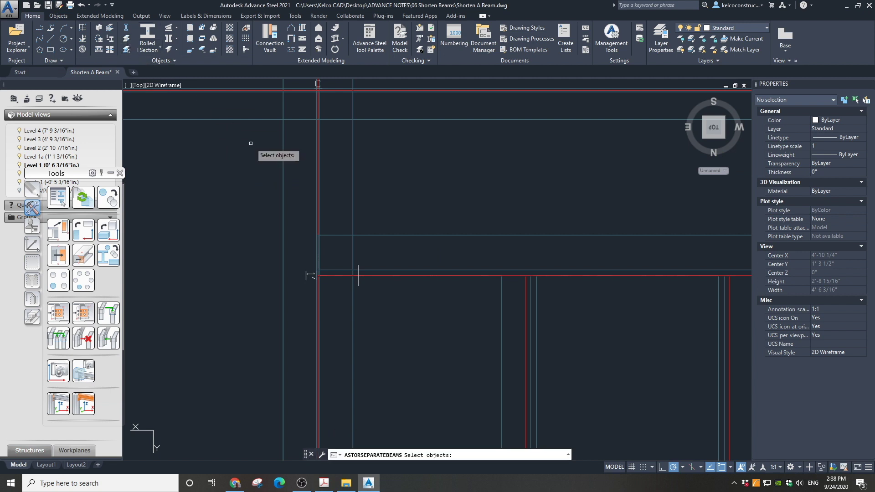
left_click(335, 235)
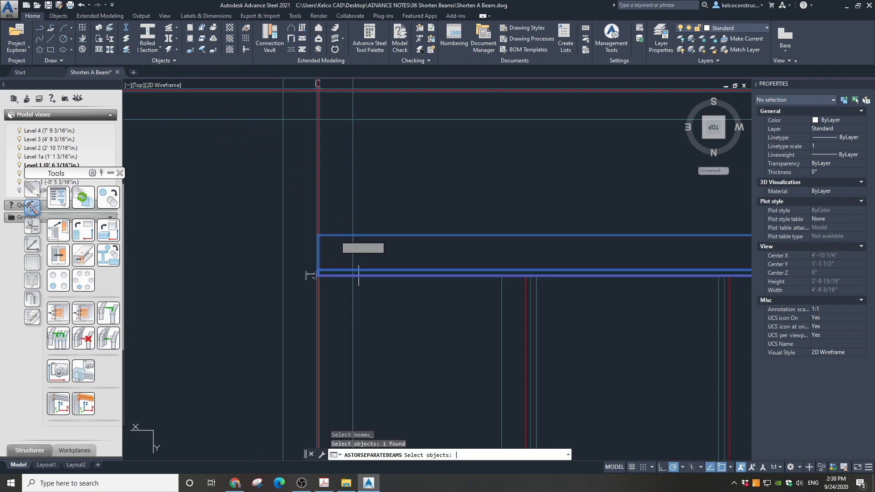
key("Return")
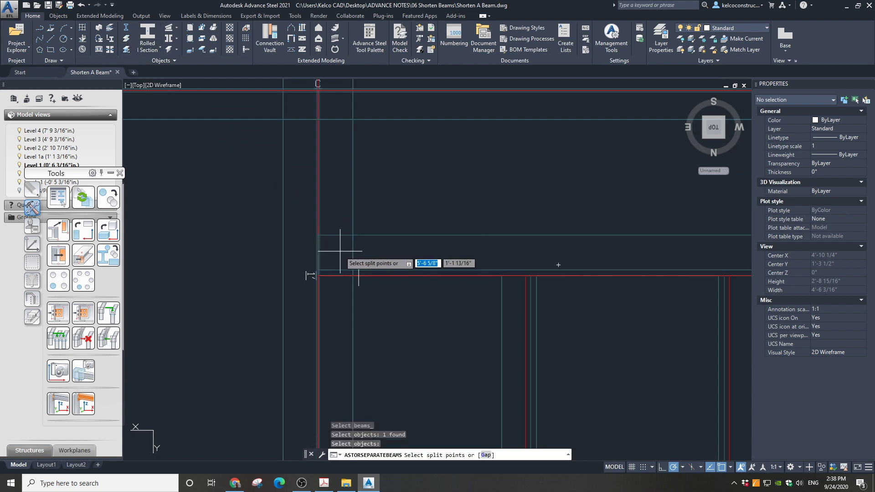
left_click(359, 275)
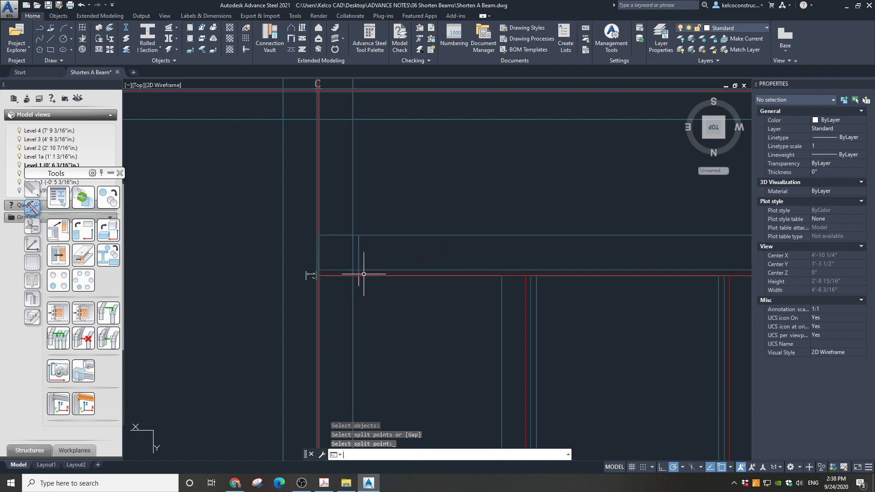
key("Return")
- Delete the short left offcut and the temporary vertical line
left_click(339, 257)
key("Delete")
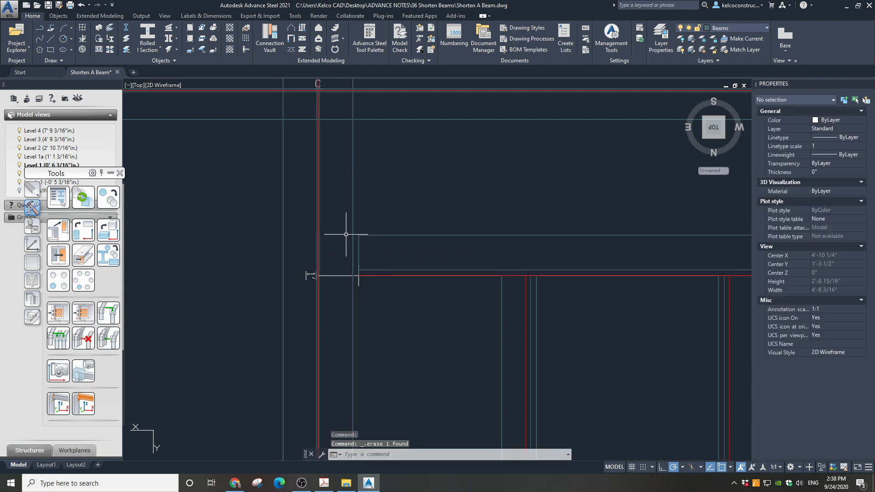
left_click(357, 283)
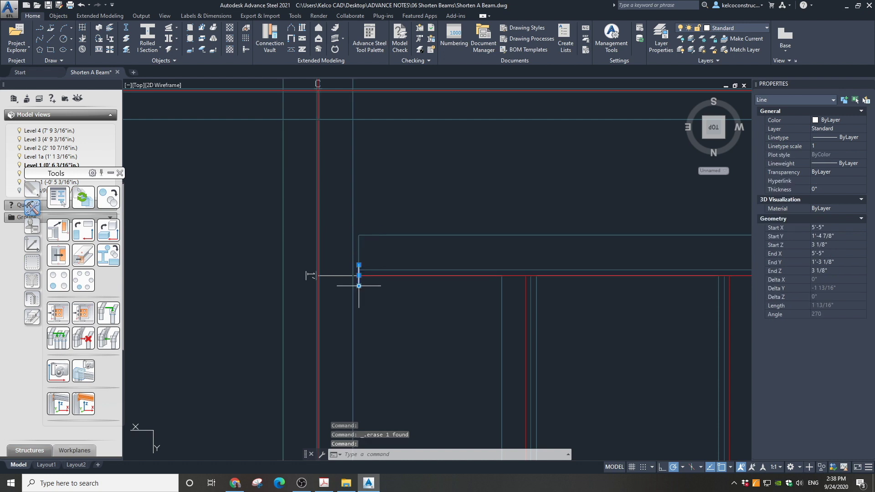
key("Delete")
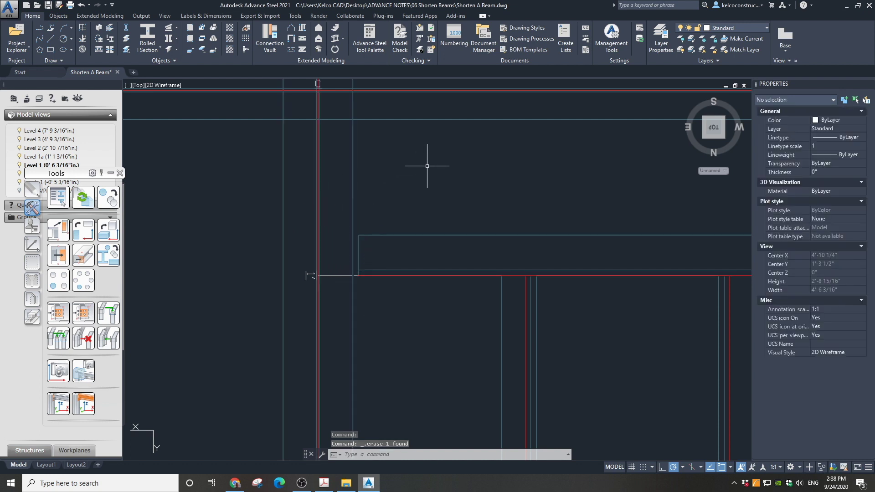
left_click(704, 137)
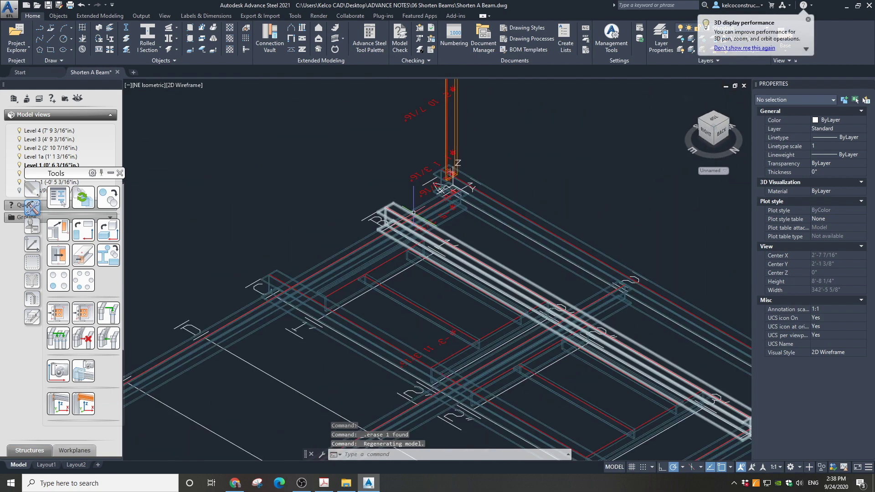
- Shade the shortened beam framing in the Conceptual style from the NE isometric view
left_click(187, 86)
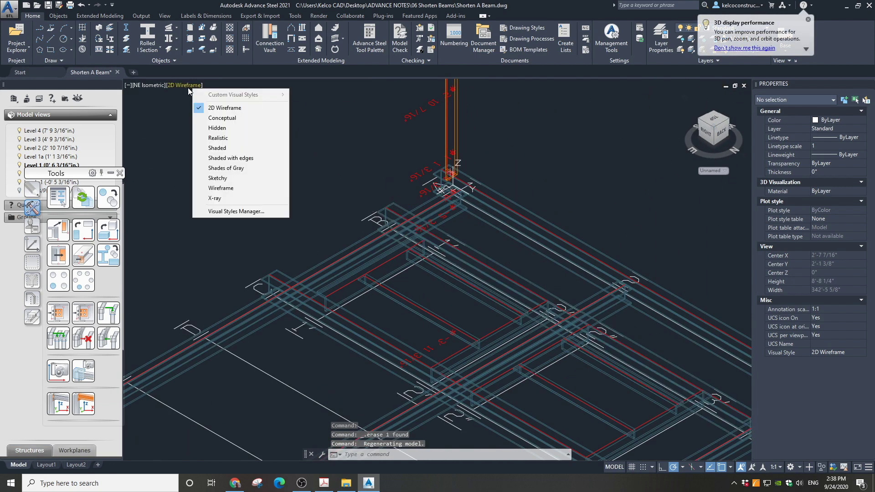
left_click(209, 117)
scroll(406, 235, "up", 5)
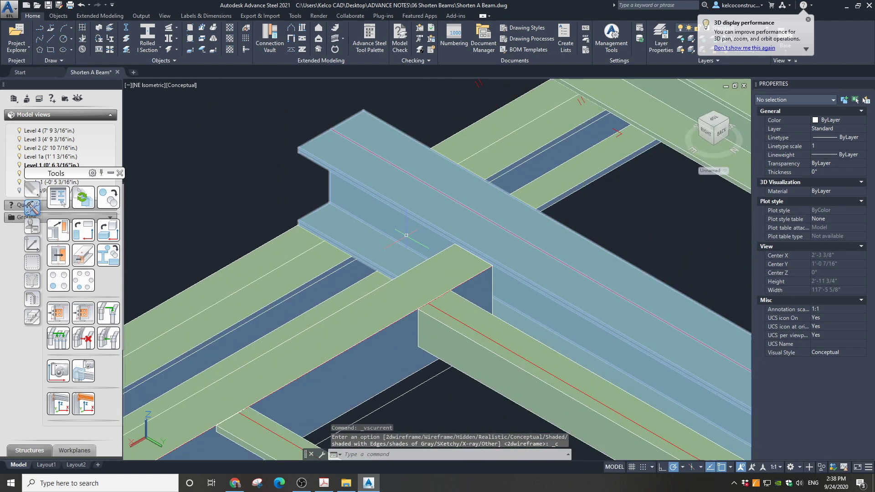